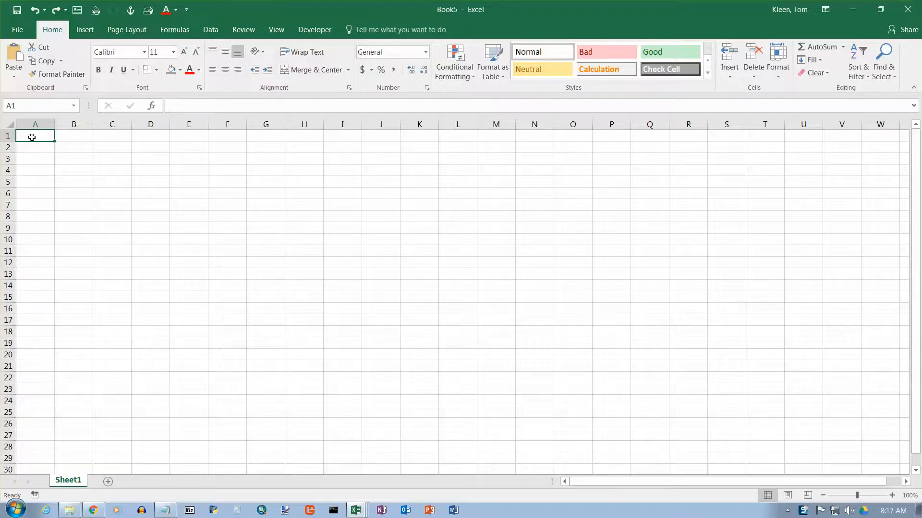
# Enter the date 7/18/2017 in cell A1 and widen column A
pyautogui.write('7/1')
pyautogui.write('8/2017')
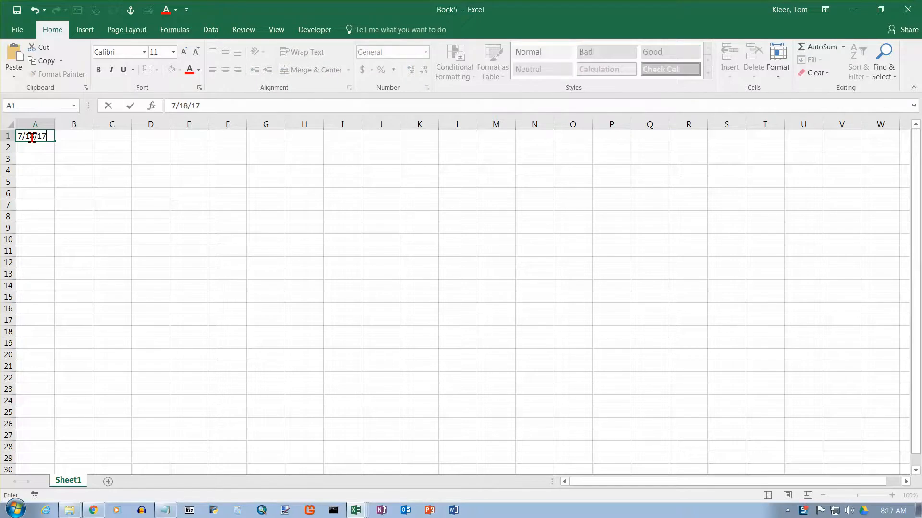
pyautogui.press('Return')
pyautogui.moveTo(57, 123); pyautogui.dragTo(77, 124)
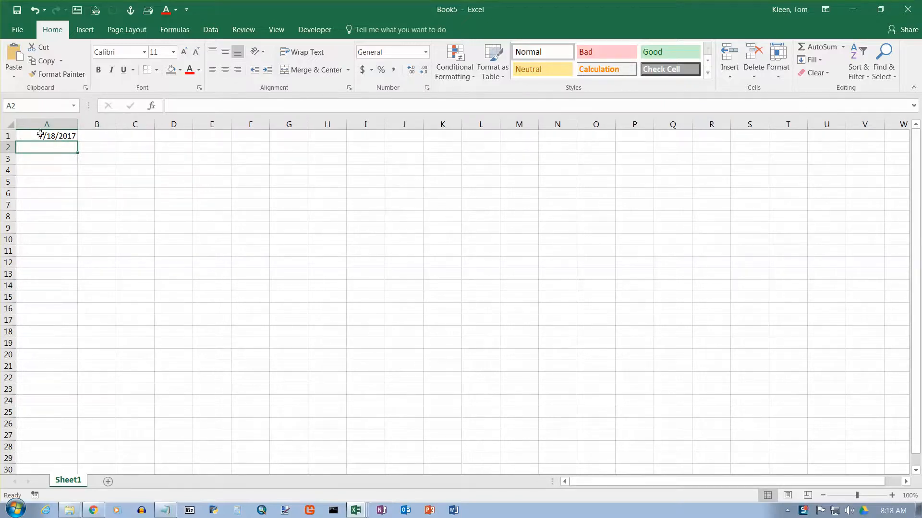
# Switch cell A1's number format to General, then back to Short Date
pyautogui.click(73, 138)
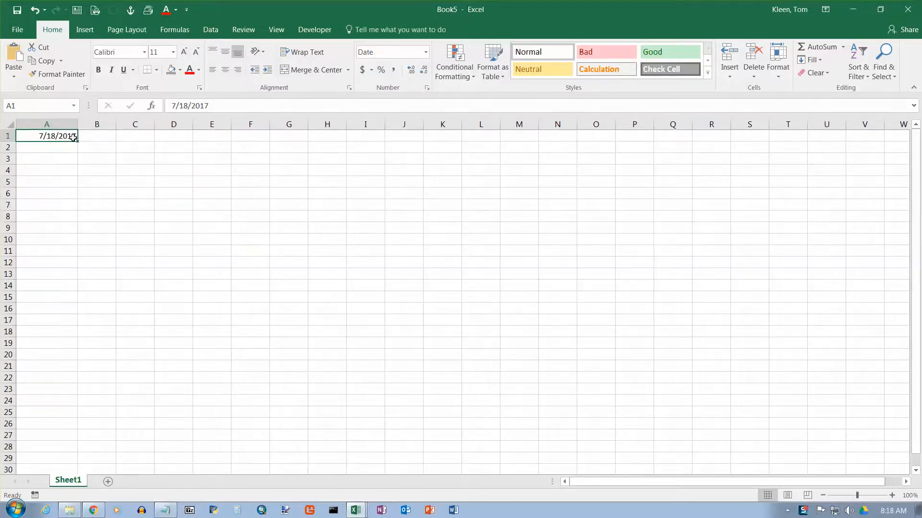
pyautogui.click(425, 53)
pyautogui.click(402, 74)
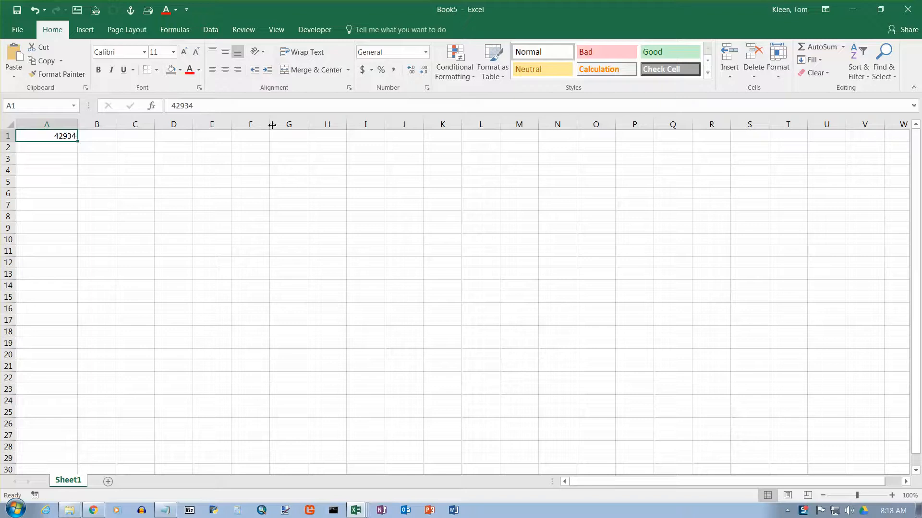
pyautogui.click(426, 53)
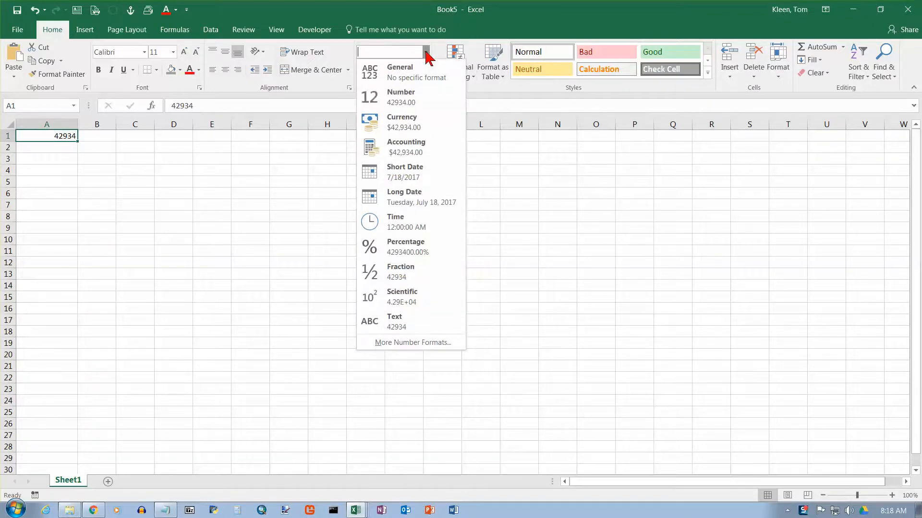
pyautogui.click(394, 179)
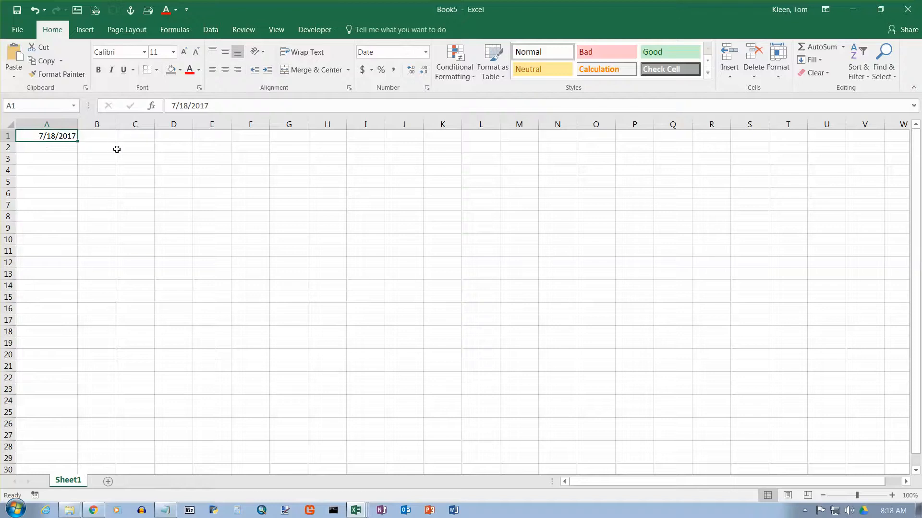
# Enter the formula =MONTH(A1) in cell C1 to extract the month from the date
pyautogui.click(142, 137)
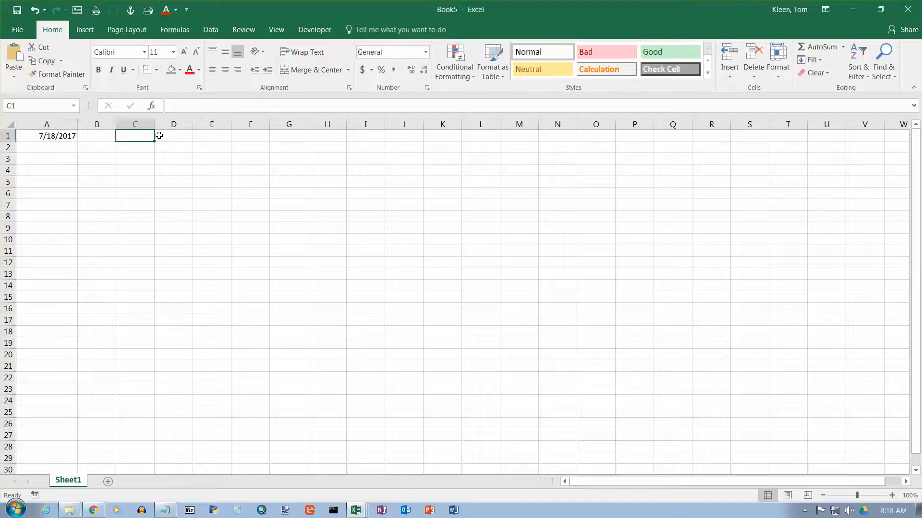
pyautogui.write('=month')
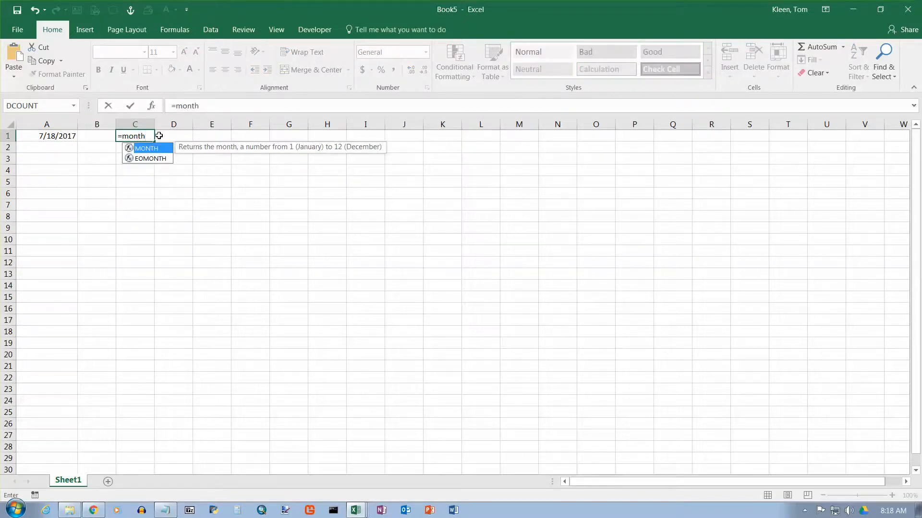
pyautogui.write('(')
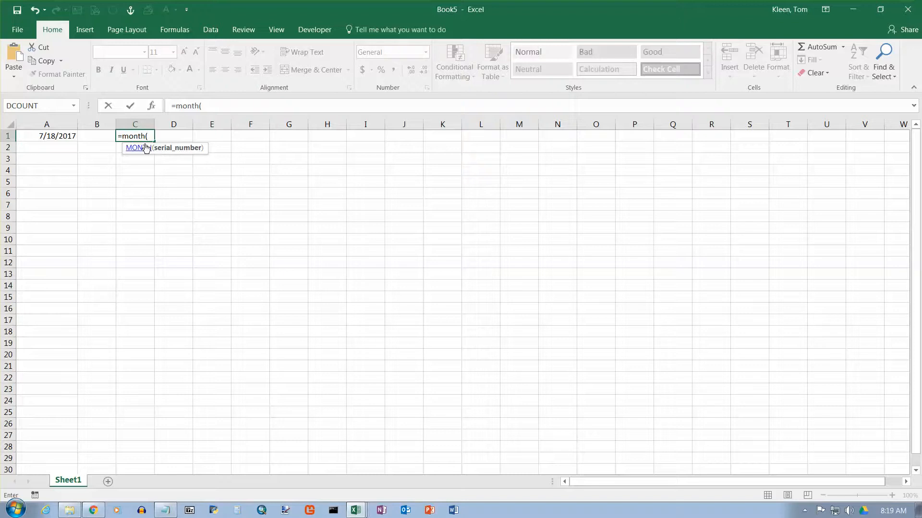
pyautogui.click(58, 135)
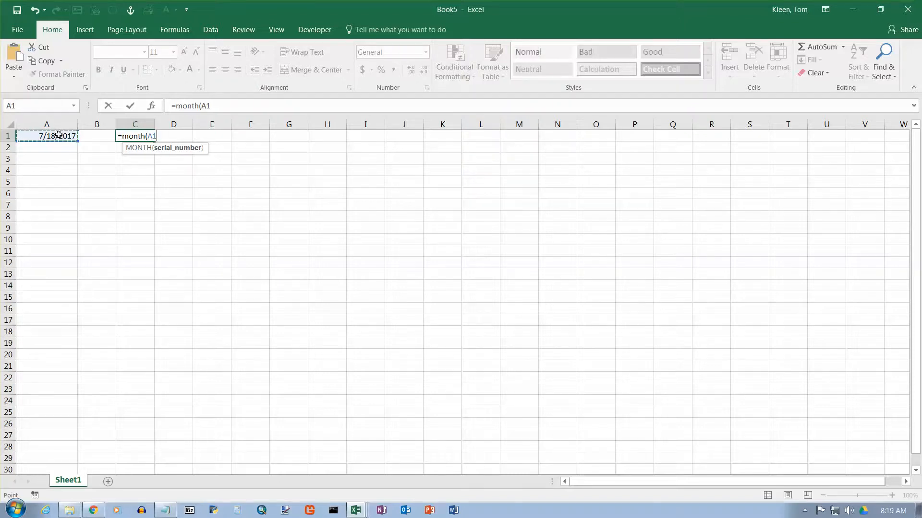
pyautogui.write(')')
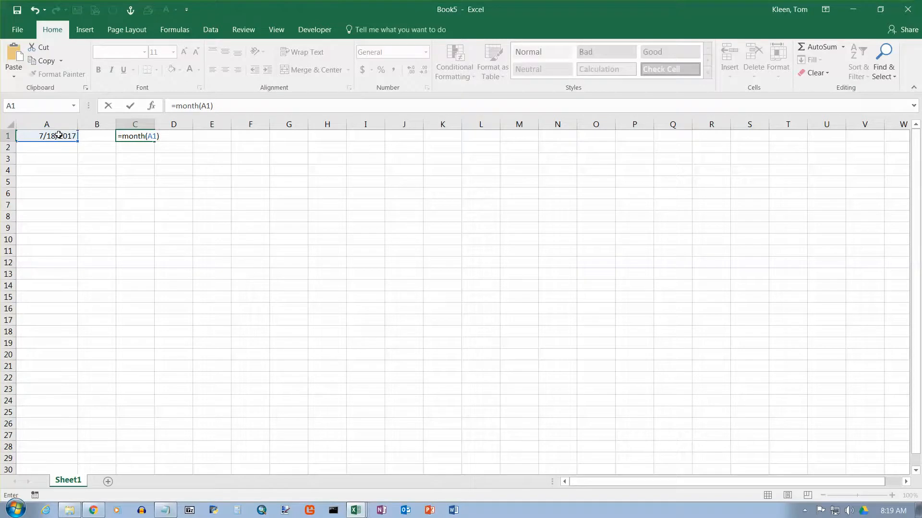
pyautogui.press('Return')
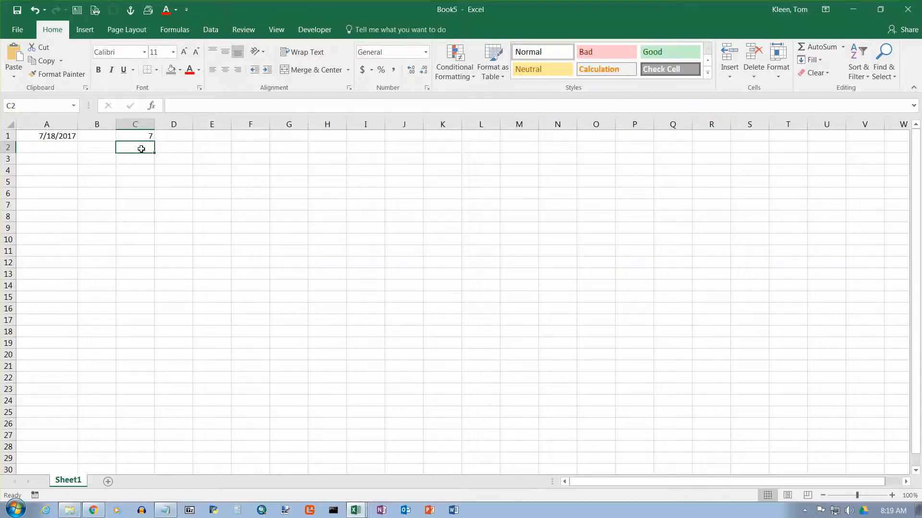
# Enter the formula =DAY(A1) in cell C2 to extract the day of the month
pyautogui.write('=day')
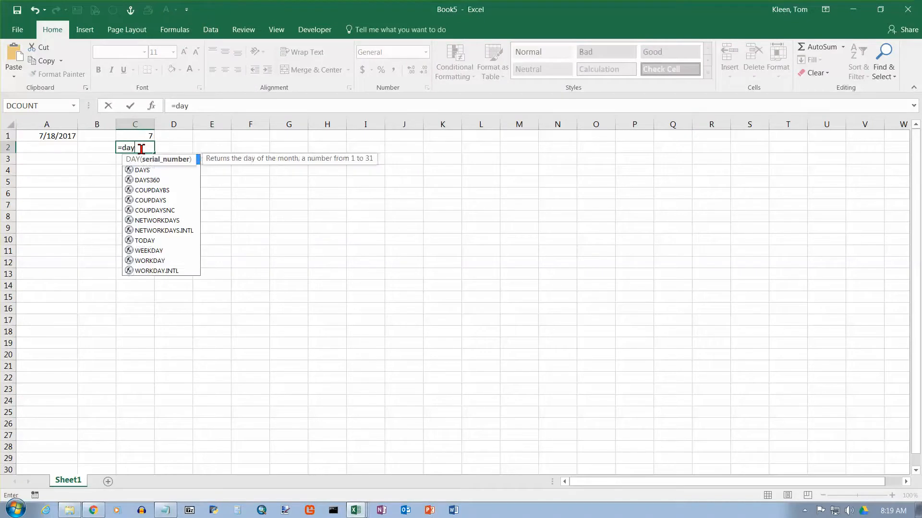
pyautogui.write('(a1')
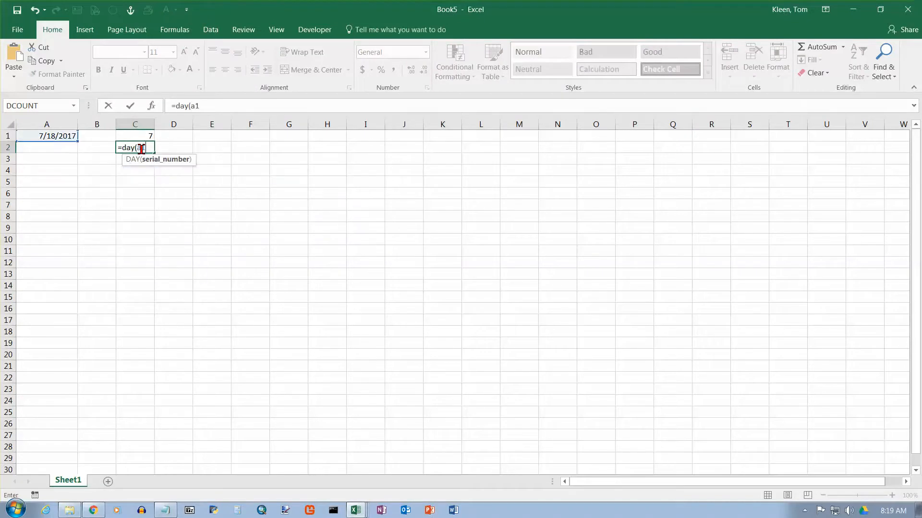
pyautogui.write(')')
pyautogui.press('Return')
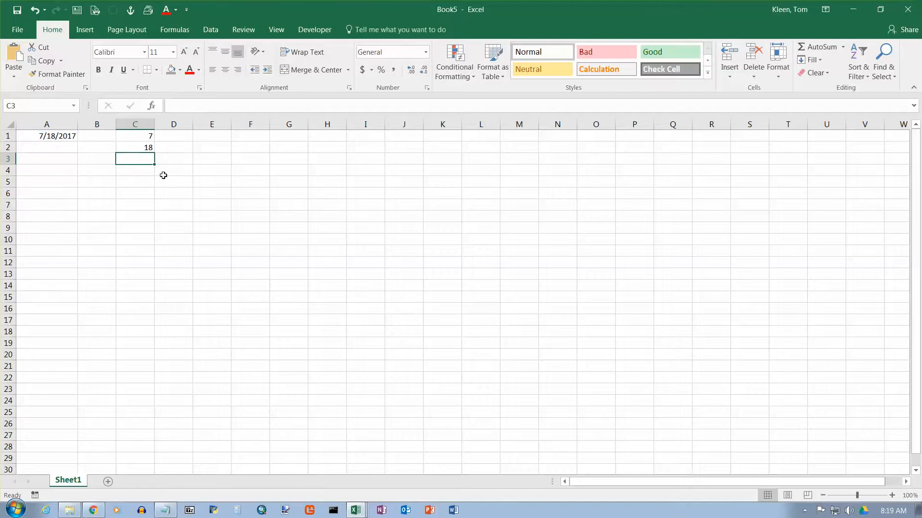
# Enter the formula =YEAR(A1) in cell C3 to extract the year, and review the formulas in C1 through C3
pyautogui.write('=year(a1')
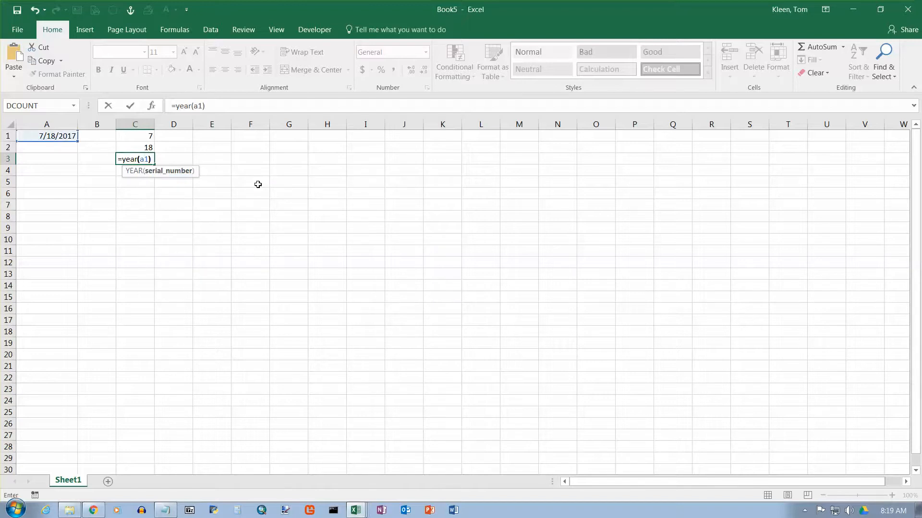
pyautogui.press('Return')
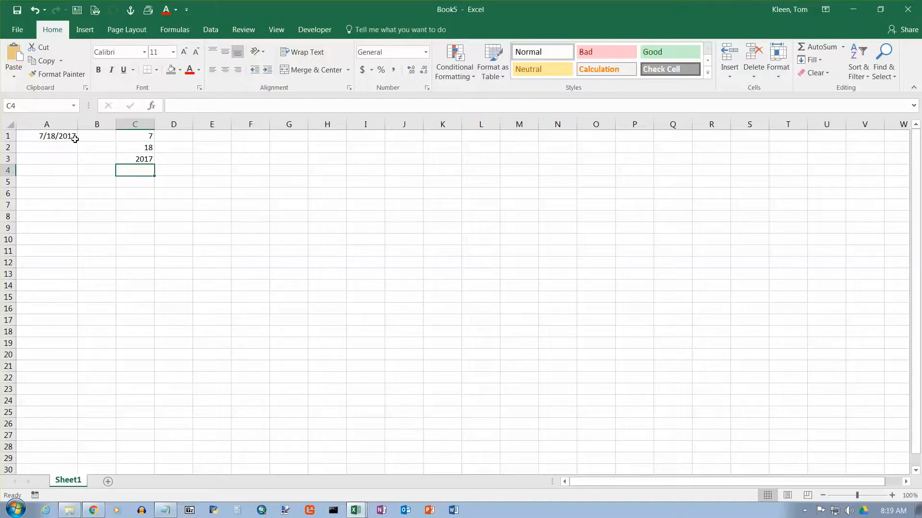
pyautogui.click(149, 137)
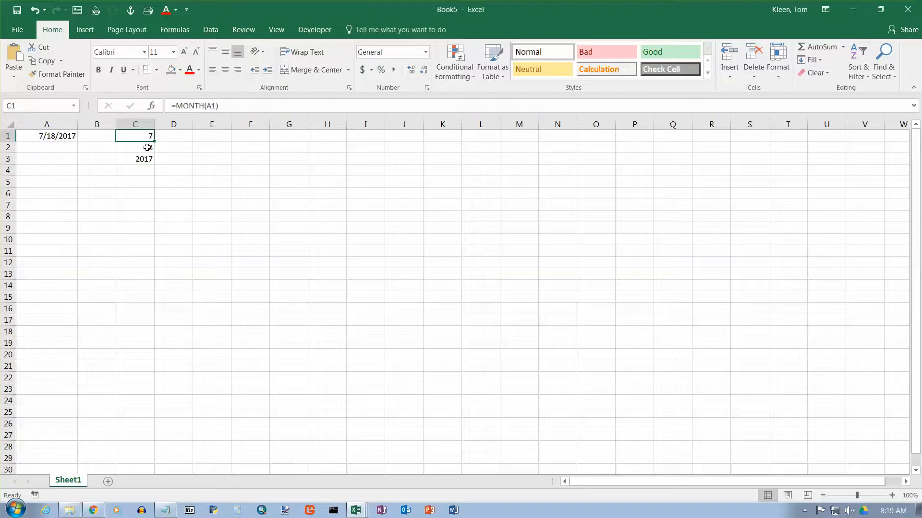
pyautogui.click(147, 148)
pyautogui.click(144, 161)
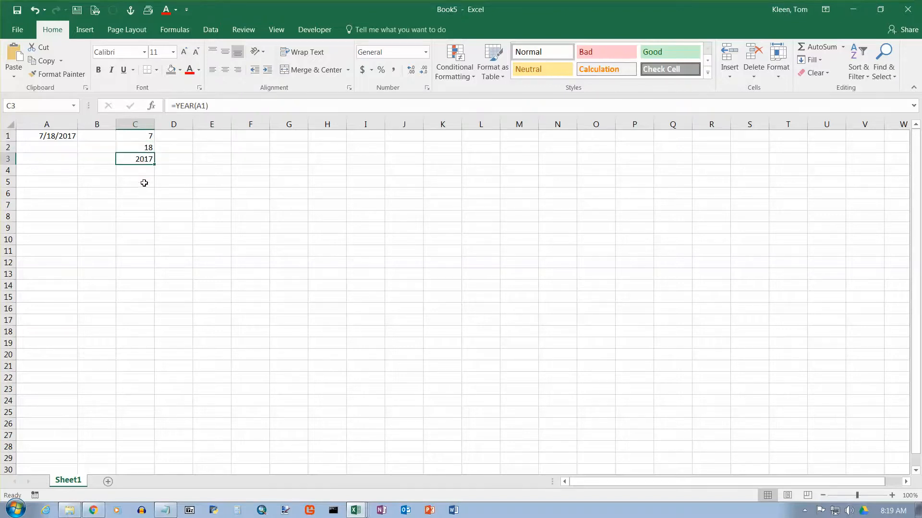
# Enter =WEEKDAY(A1) in cell C4, checking the Return_type options in the Function Arguments dialog and leaving that argument blank
pyautogui.click(148, 171)
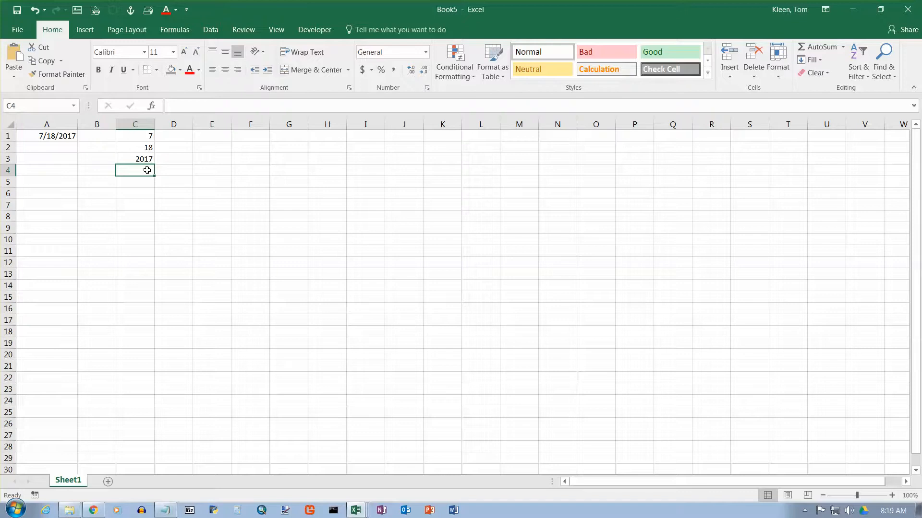
pyautogui.write('=')
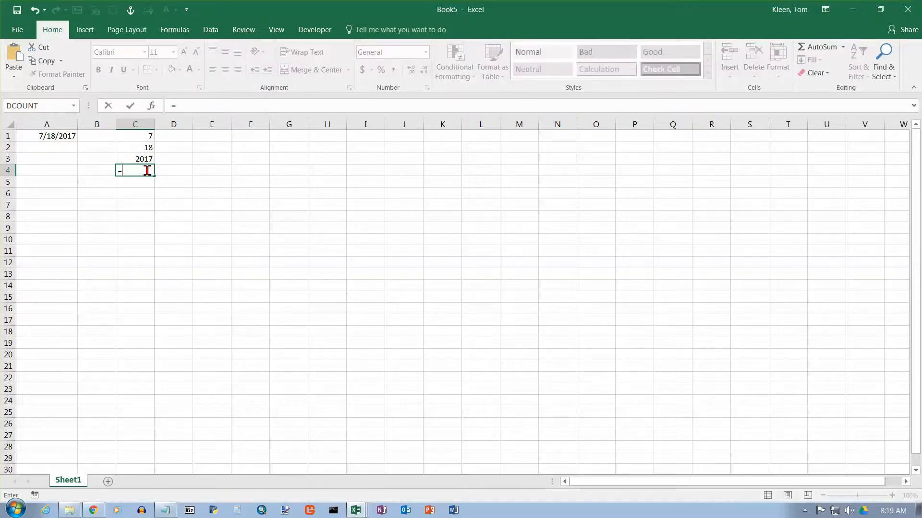
pyautogui.write('weeday')
pyautogui.press('BackSpace')
pyautogui.press('BackSpace')
pyautogui.press('BackSpace')
pyautogui.write('kday')
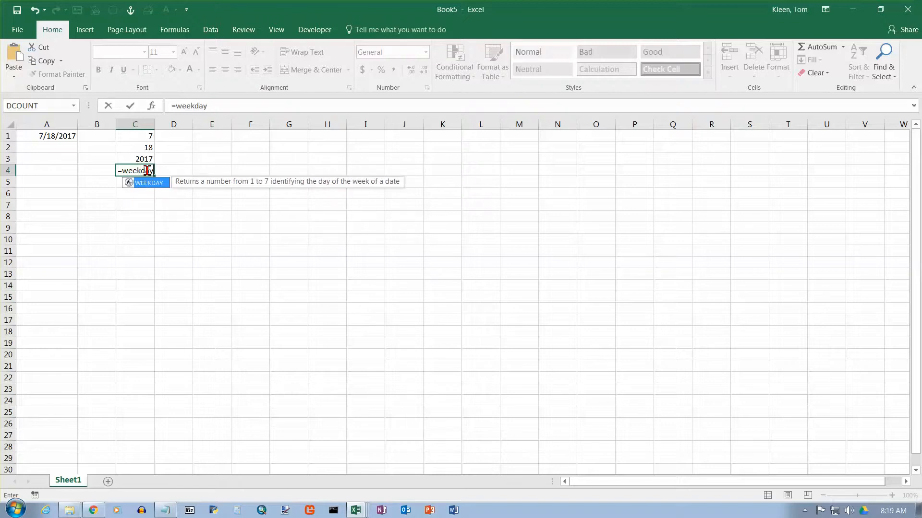
pyautogui.write('(')
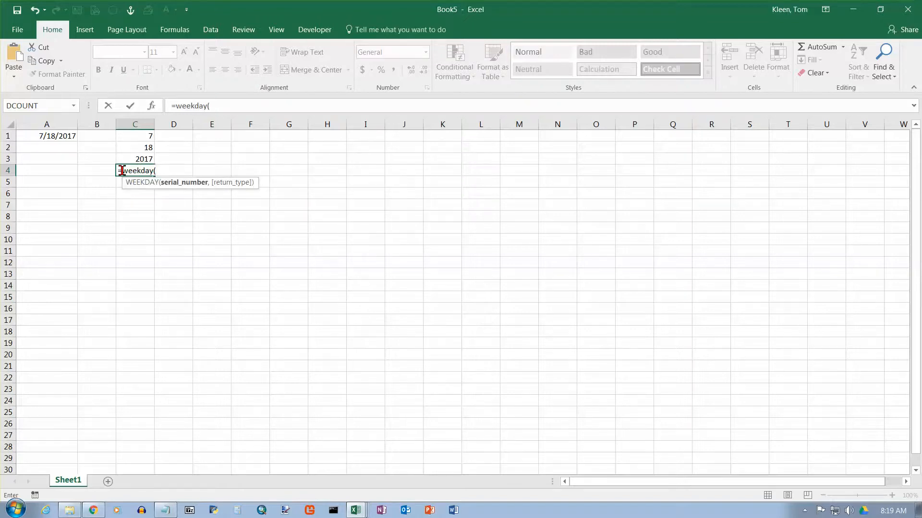
pyautogui.click(67, 137)
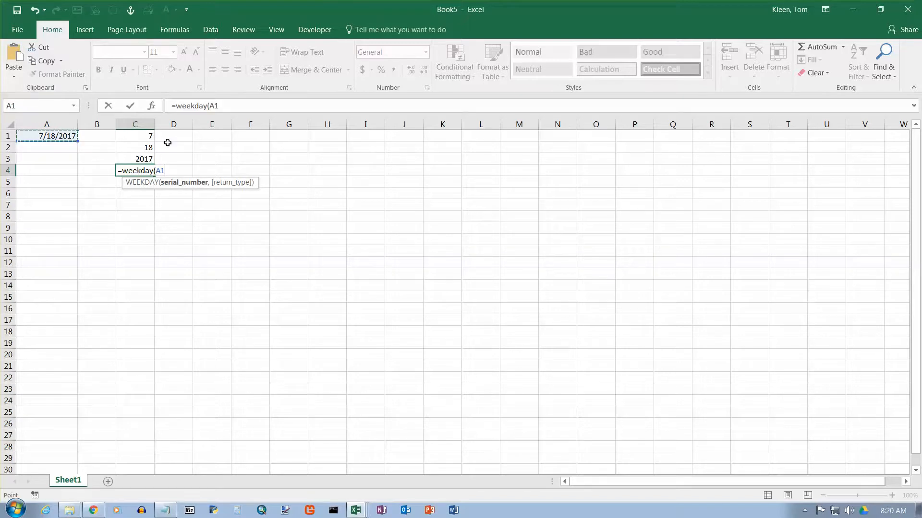
pyautogui.click(151, 105)
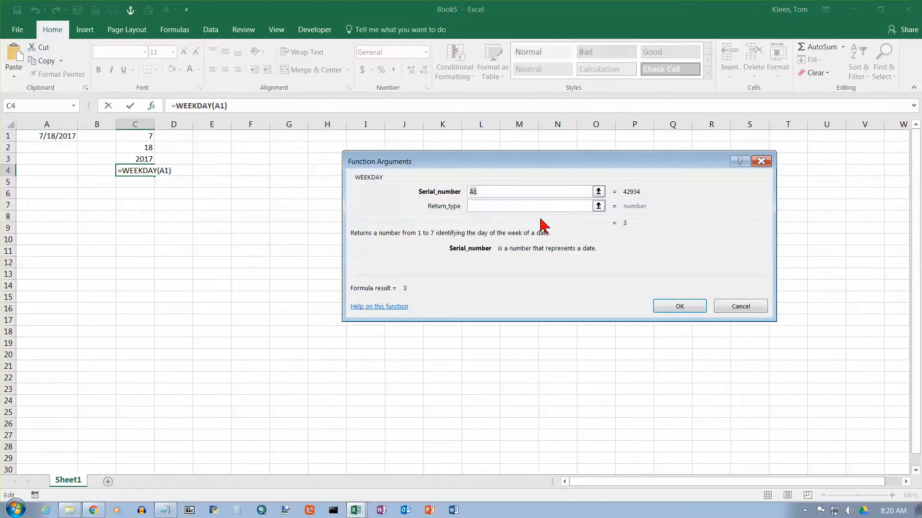
pyautogui.moveTo(521, 160)
pyautogui.mouseDown()
pyautogui.moveTo(415, 120)
pyautogui.moveTo(397, 135)
pyautogui.mouseUp()
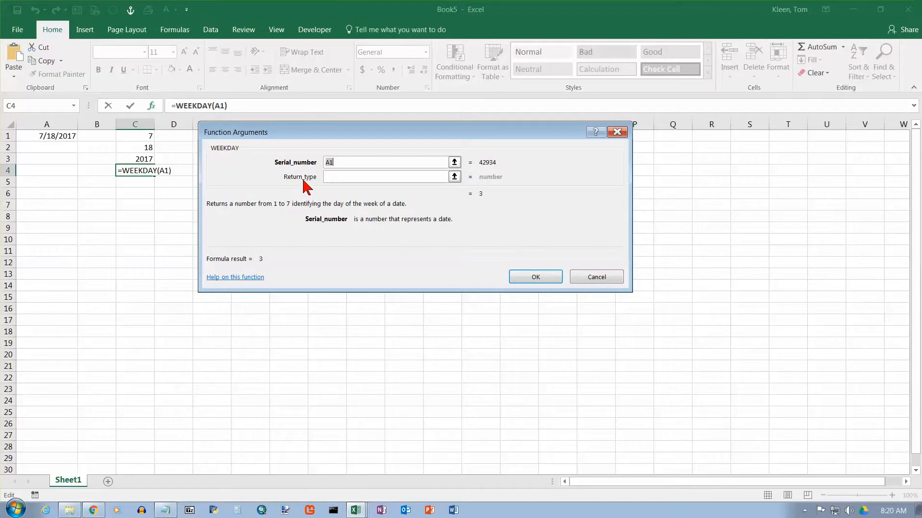
pyautogui.click(337, 178)
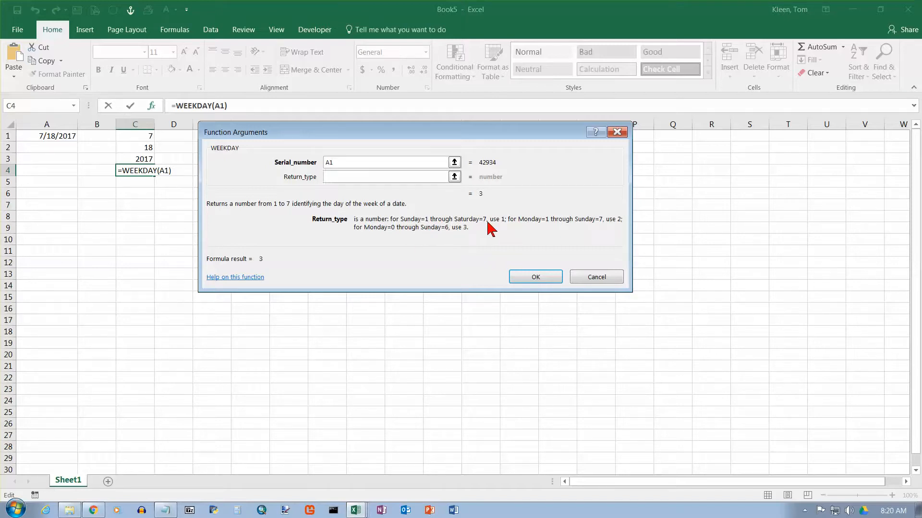
pyautogui.click(528, 275)
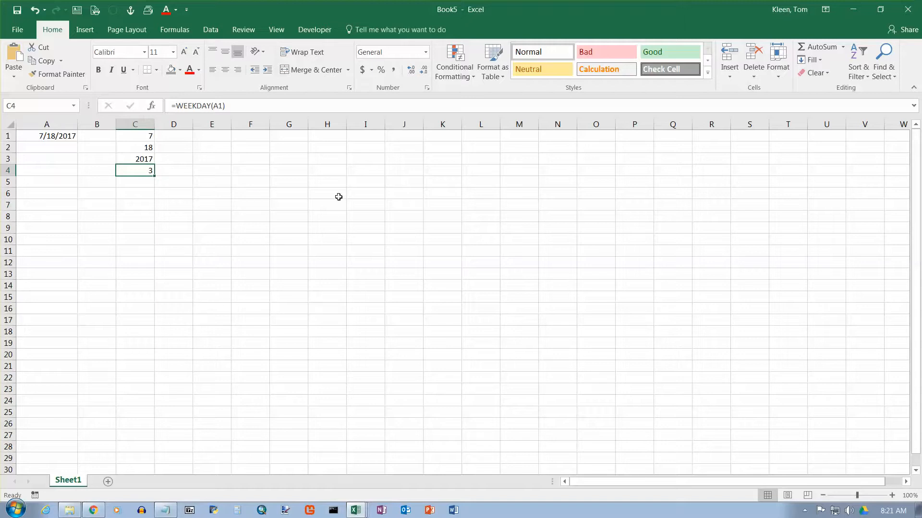
# Enter Sunday in cell I4 and fill the weekday names down to Saturday in I10
pyautogui.click(361, 171)
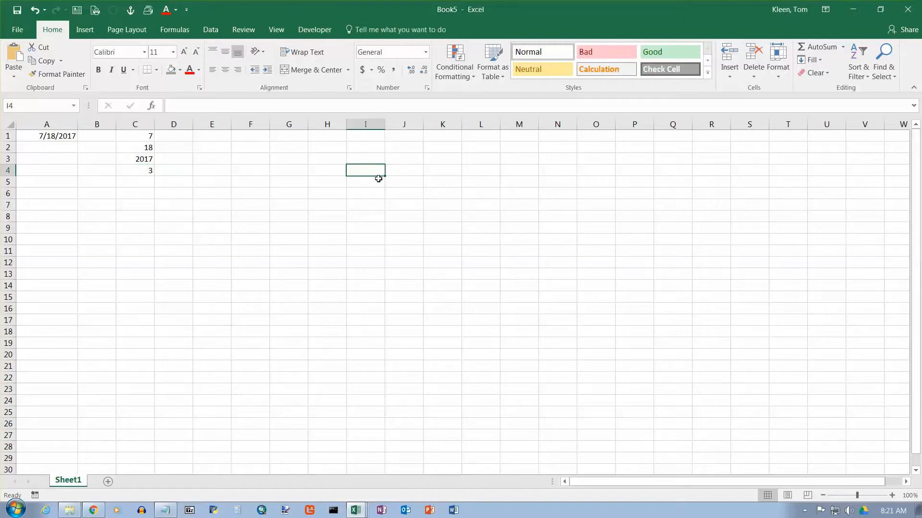
pyautogui.write('Sunday')
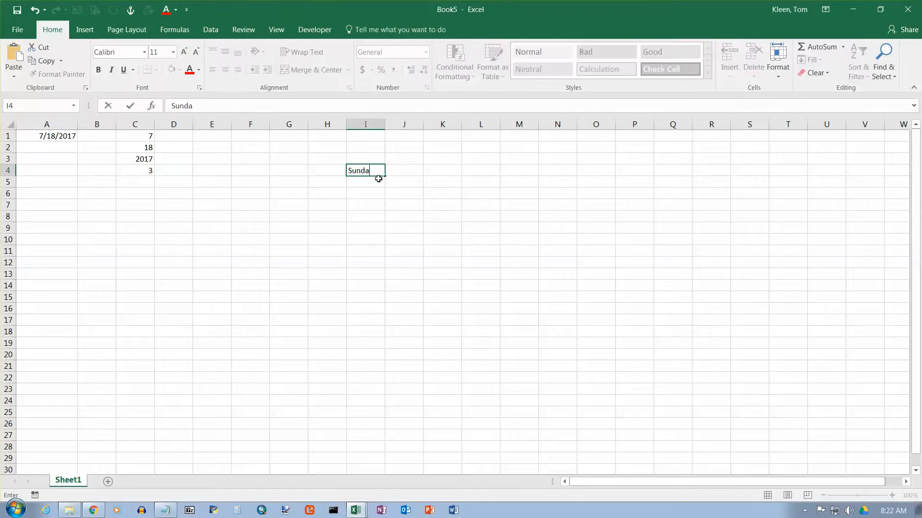
pyautogui.press('Return')
pyautogui.click(363, 171)
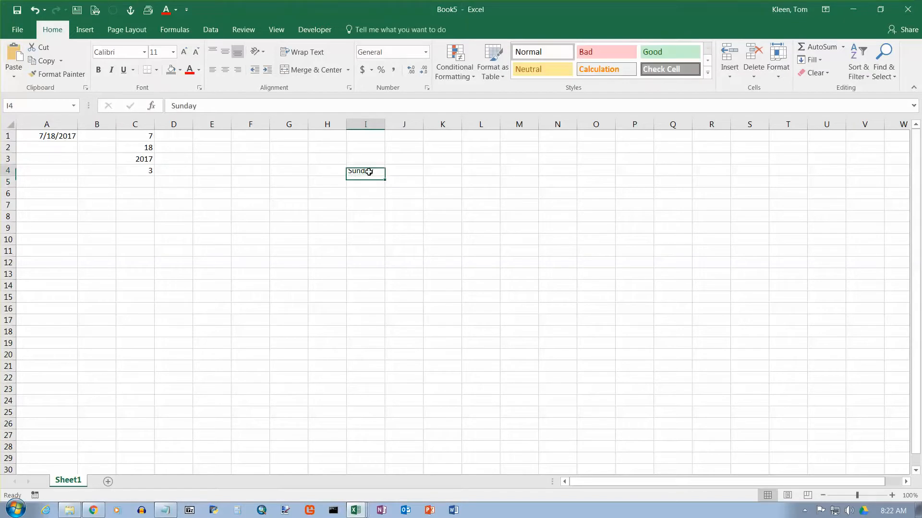
pyautogui.moveTo(385, 175); pyautogui.dragTo(375, 248)
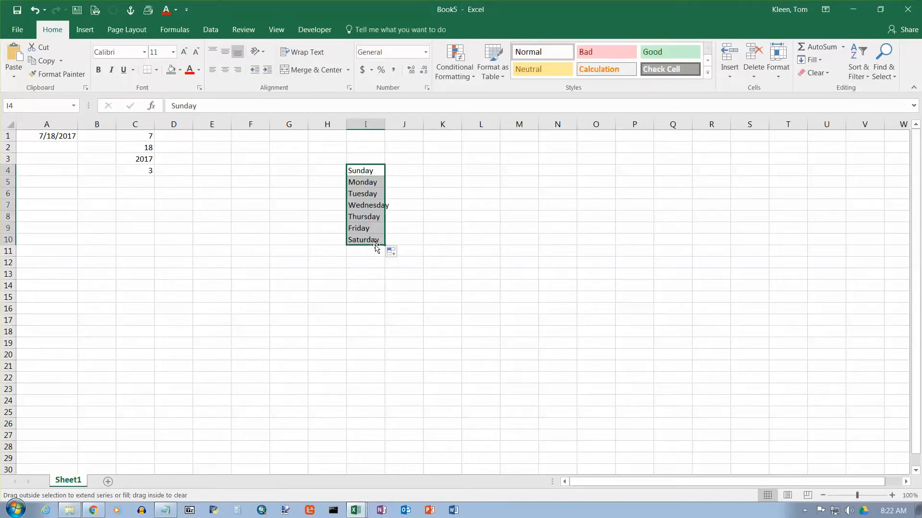
# Number the weekday list by entering 1 in H4 and 2 in H5 and filling the series down to H10
pyautogui.click(336, 172)
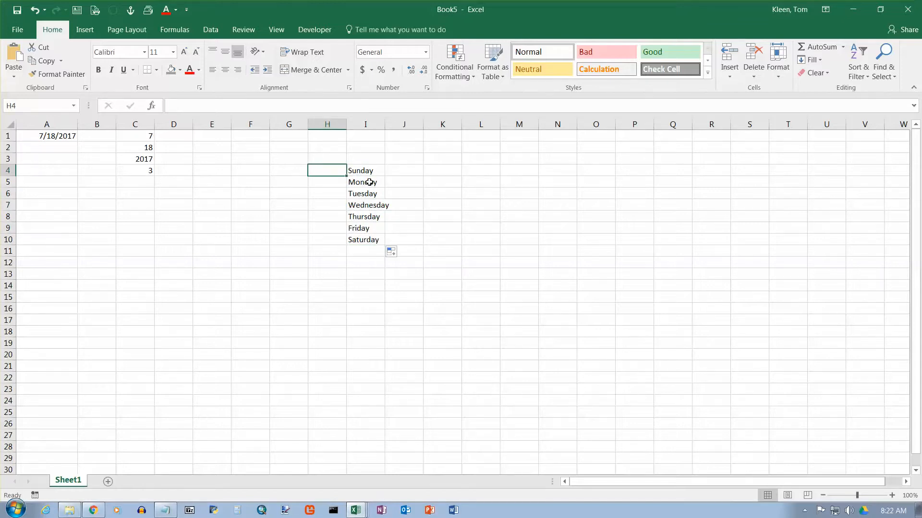
pyautogui.write('1')
pyautogui.press('Return')
pyautogui.write('2')
pyautogui.press('Return')
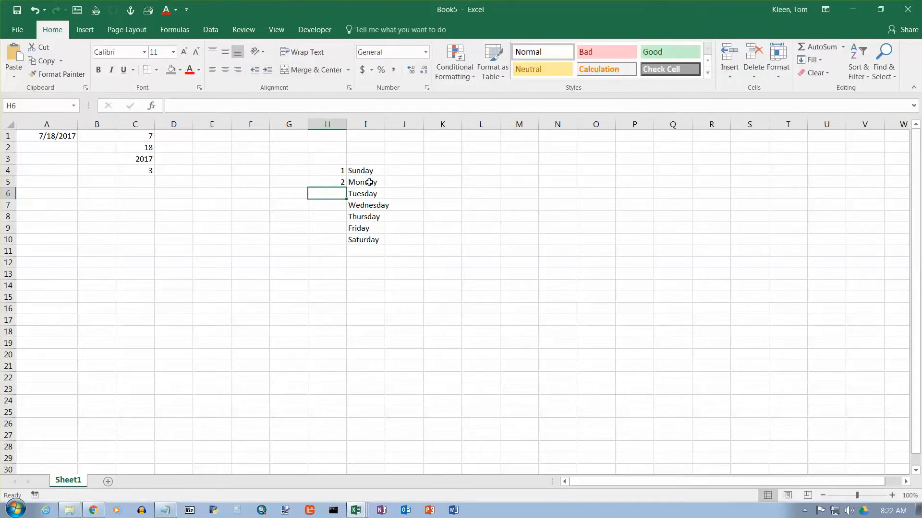
pyautogui.moveTo(331, 171); pyautogui.dragTo(336, 243)
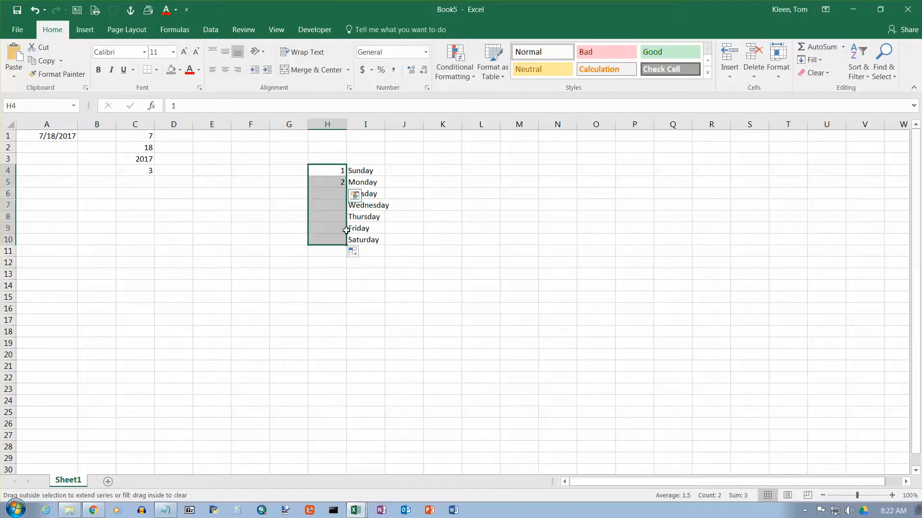
# Enter =VLOOKUP(C4,$H$4:$I$10,2) in cell C5 to look up the weekday name, keeping the table range absolute
pyautogui.click(331, 171)
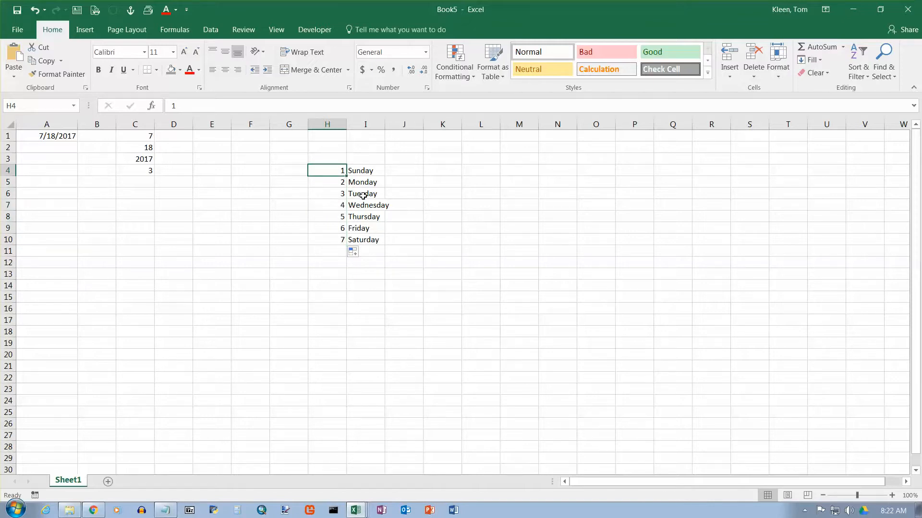
pyautogui.click(134, 182)
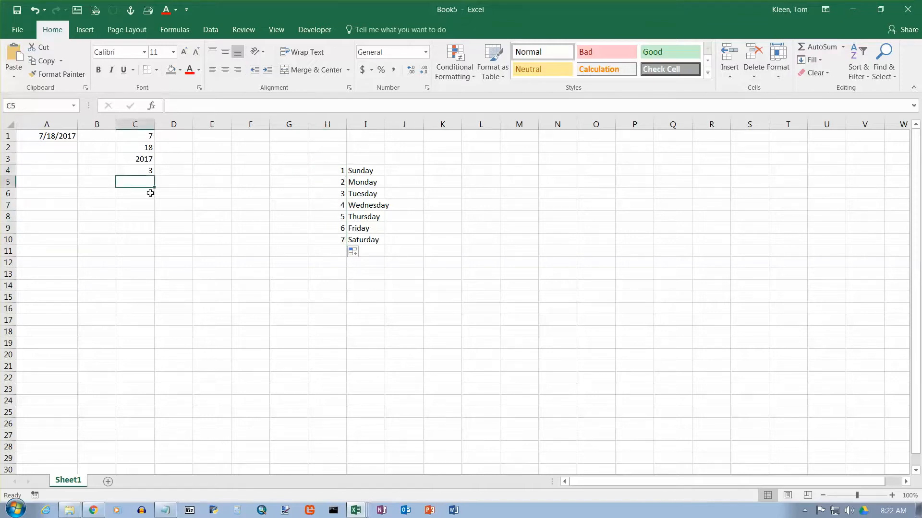
pyautogui.write('=')
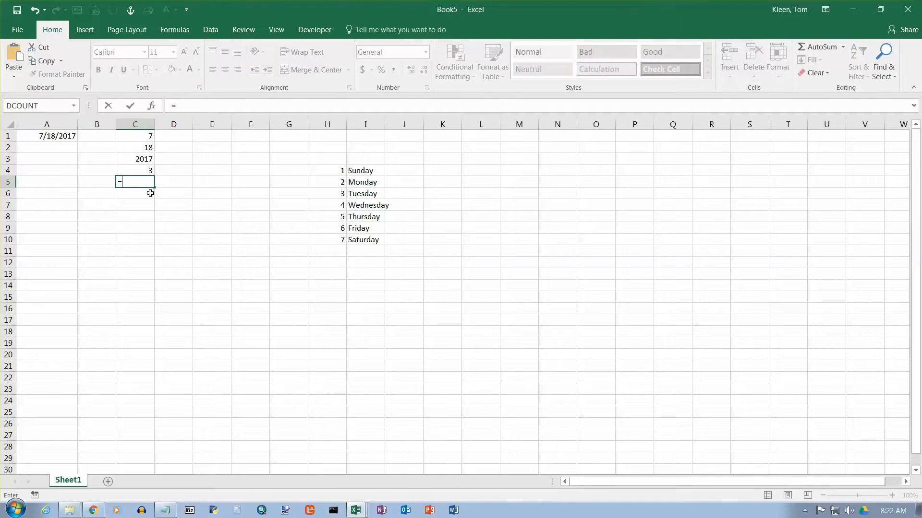
pyautogui.write('vlookup(')
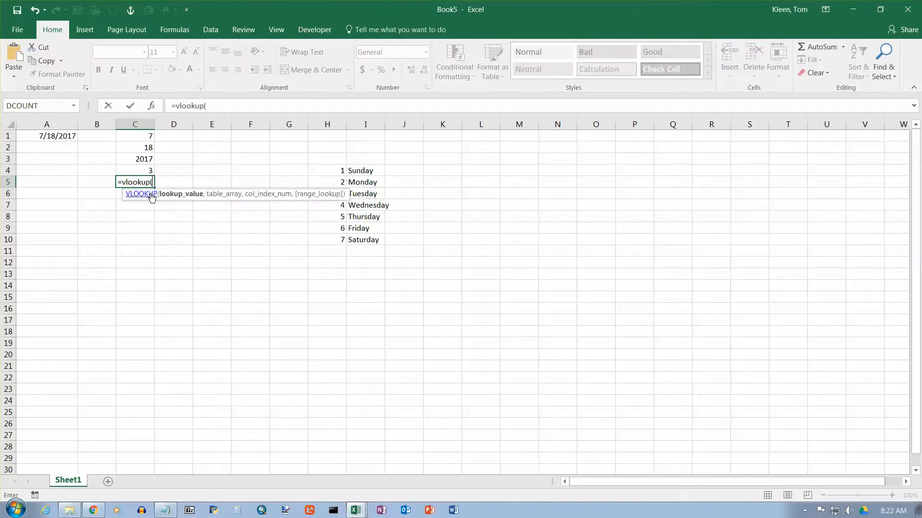
pyautogui.press('Up')
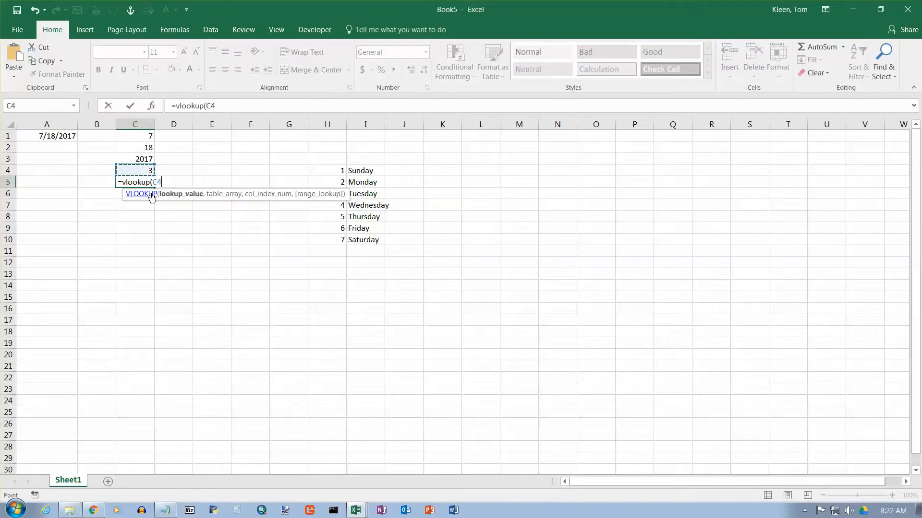
pyautogui.write(',')
pyautogui.moveTo(331, 171); pyautogui.dragTo(351, 236)
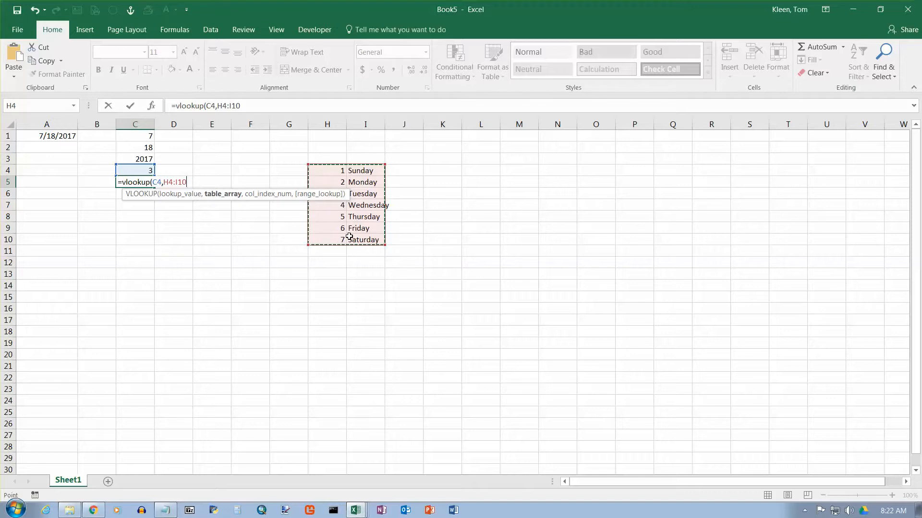
pyautogui.press('F4')
pyautogui.write(',')
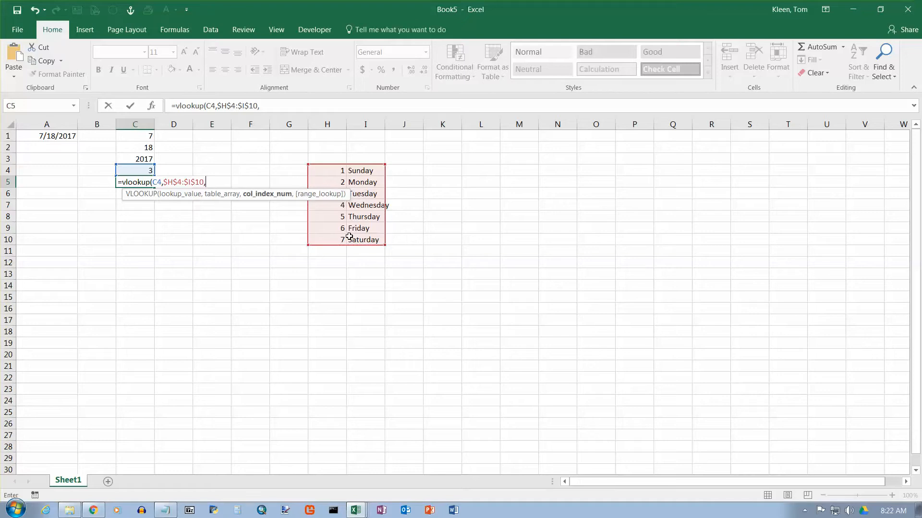
pyautogui.write('2')
pyautogui.press('Return')
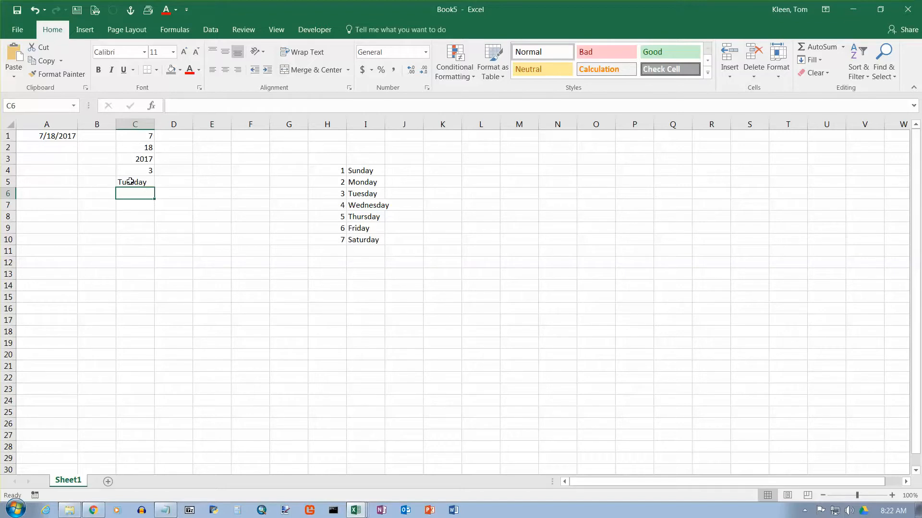
# Review the month, day, year and weekday formulas in cells C1 through C4
pyautogui.click(129, 150)
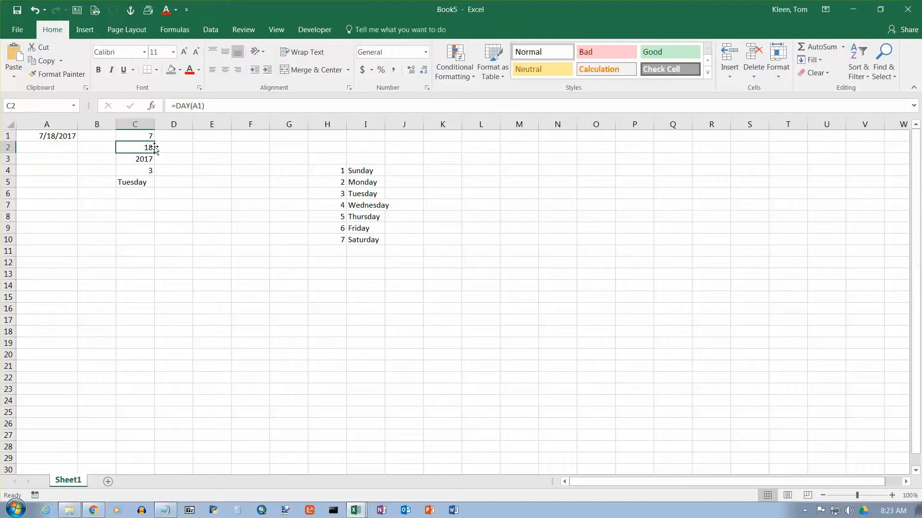
pyautogui.click(149, 135)
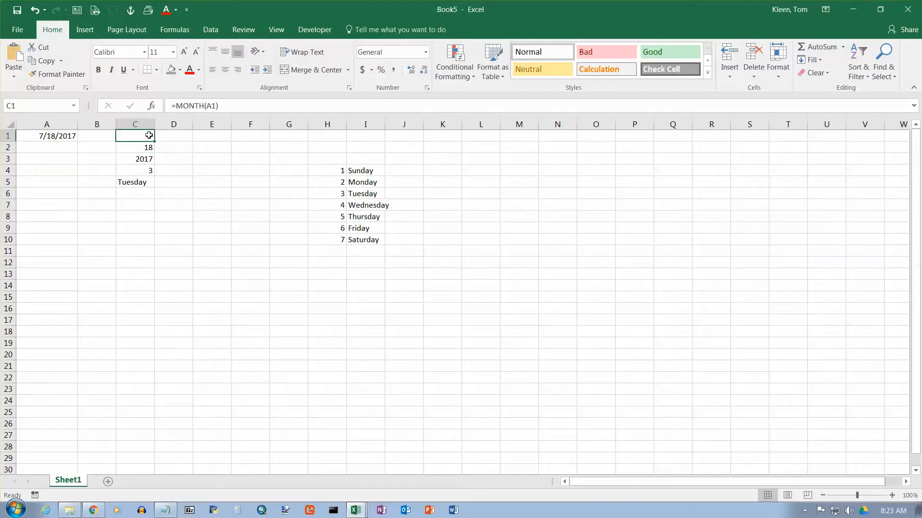
pyautogui.click(144, 149)
pyautogui.click(144, 157)
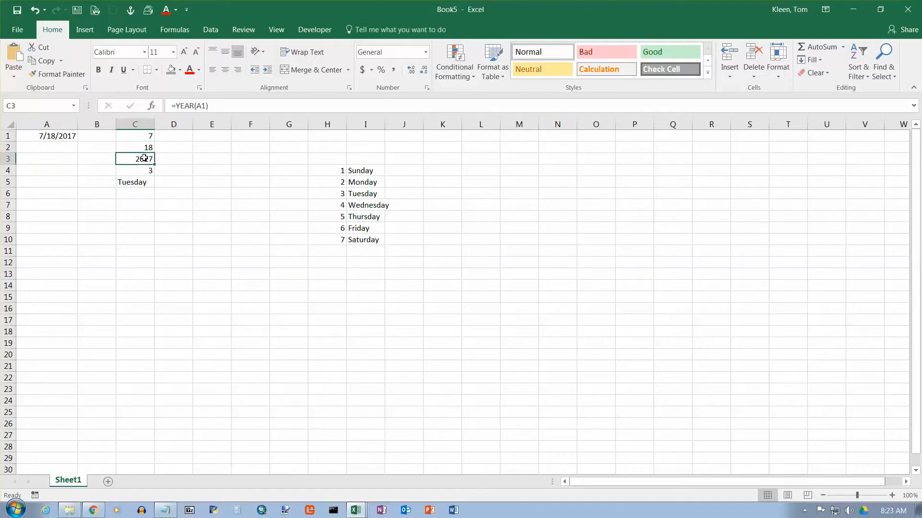
pyautogui.click(146, 169)
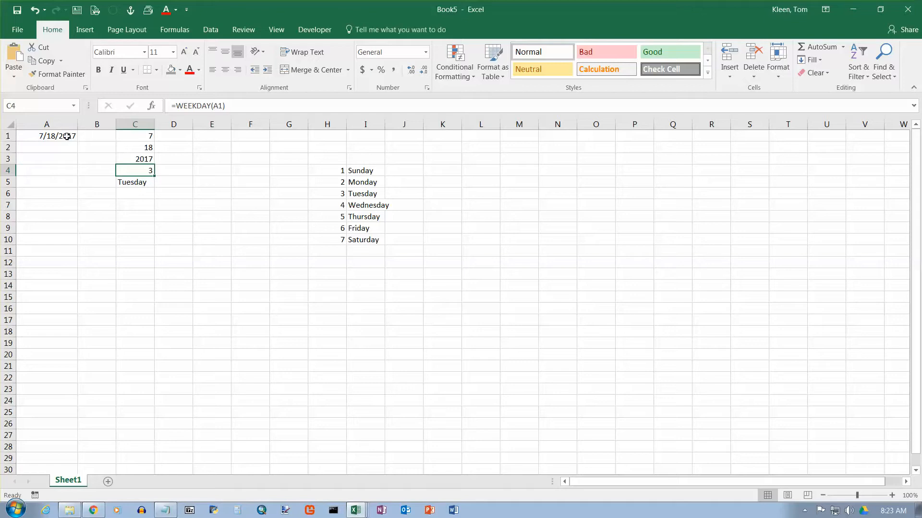
pyautogui.click(214, 136)
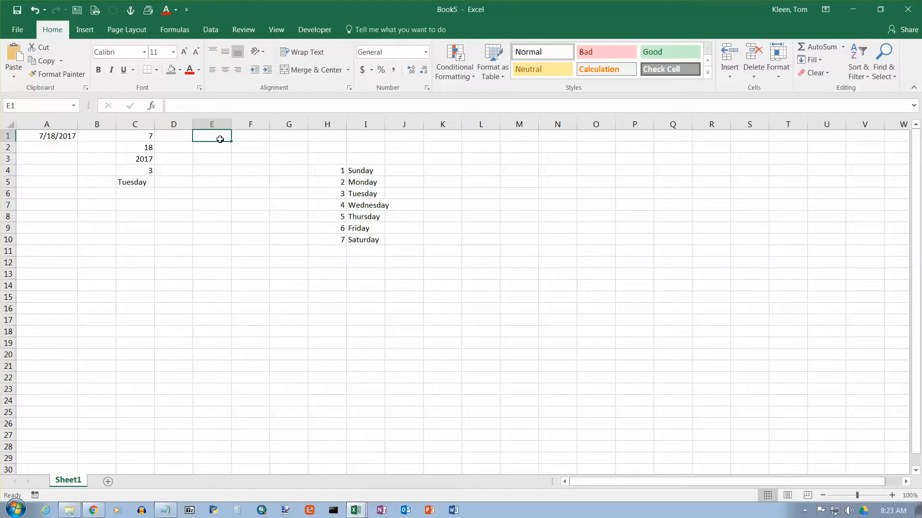
pyautogui.click(137, 136)
pyautogui.click(139, 148)
pyautogui.click(140, 159)
pyautogui.click(144, 147)
pyautogui.click(153, 138)
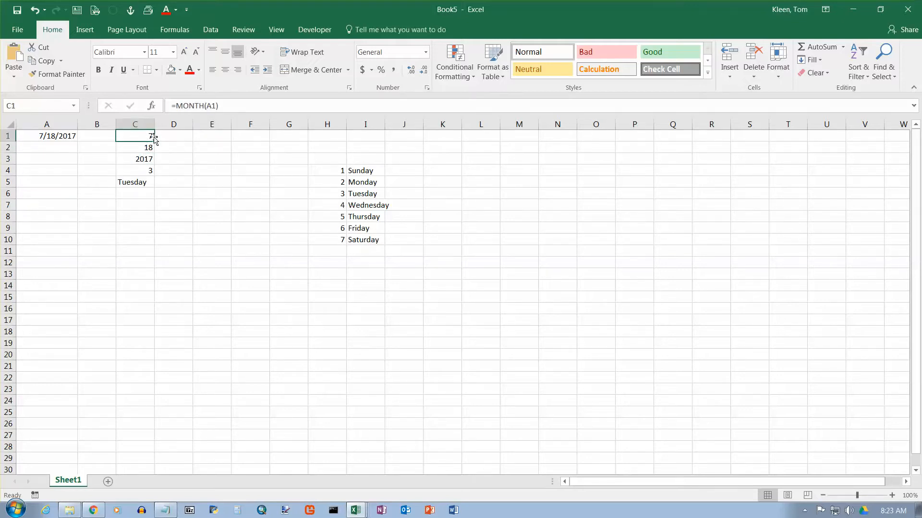
# Enter =DATE(C3,C1,C2) in cell E1 to rebuild the date from its year, month and day parts
pyautogui.click(210, 139)
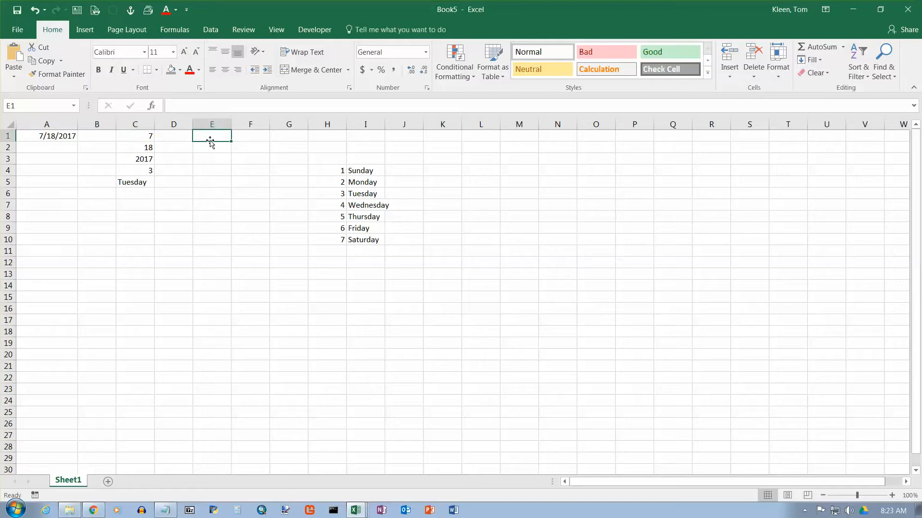
pyautogui.write('=date')
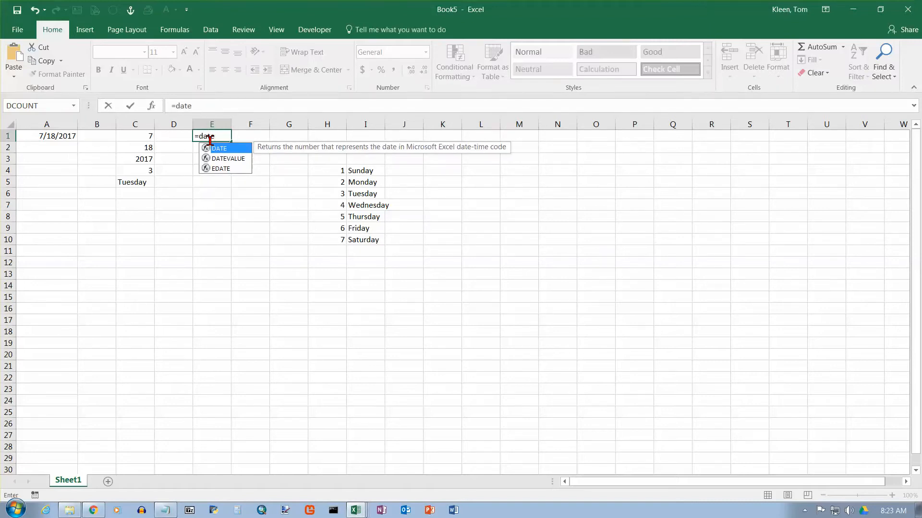
pyautogui.write('(')
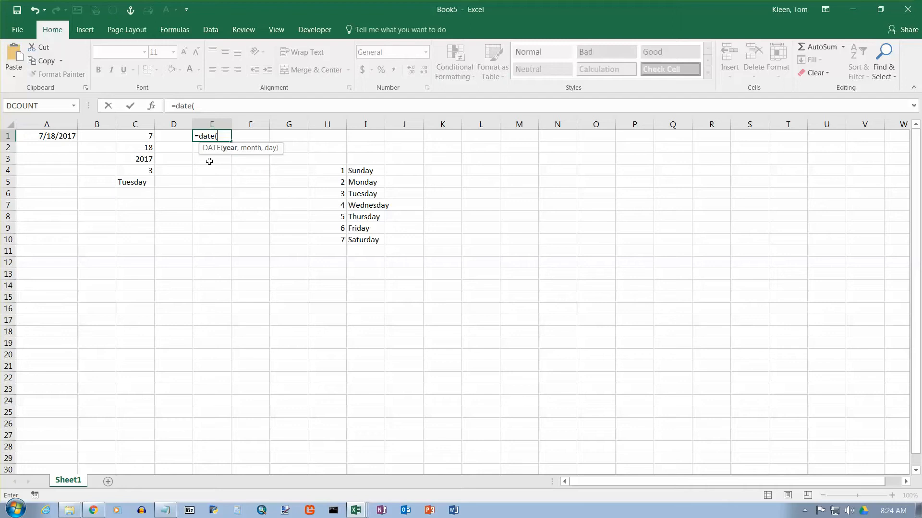
pyautogui.click(148, 162)
pyautogui.write(',')
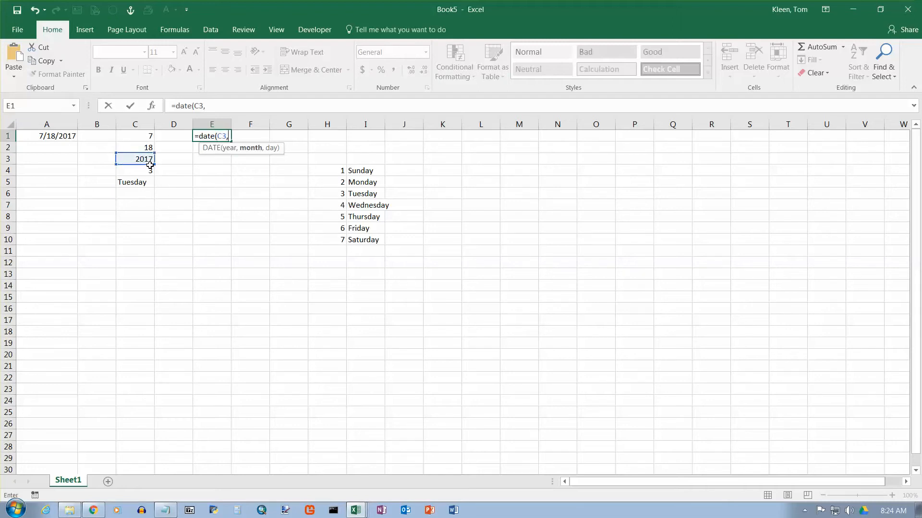
pyautogui.click(149, 139)
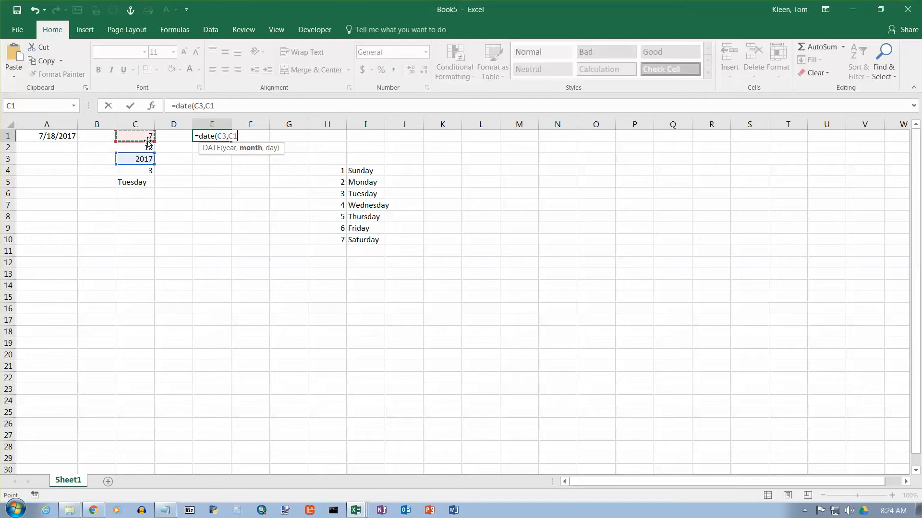
pyautogui.write(',')
pyautogui.click(146, 147)
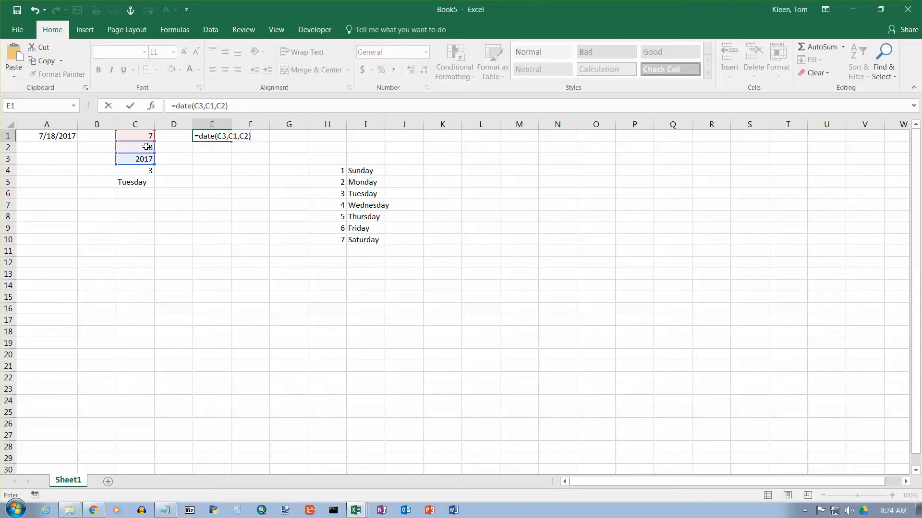
pyautogui.press('Return')
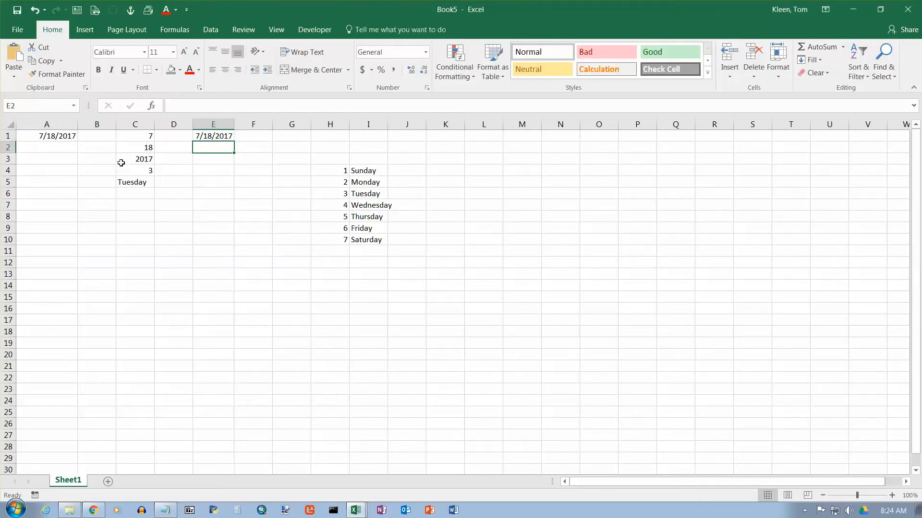
# Compare the original date in A1 with the DATE formula in E1, and change A1 to 1/1/2000
pyautogui.click(62, 137)
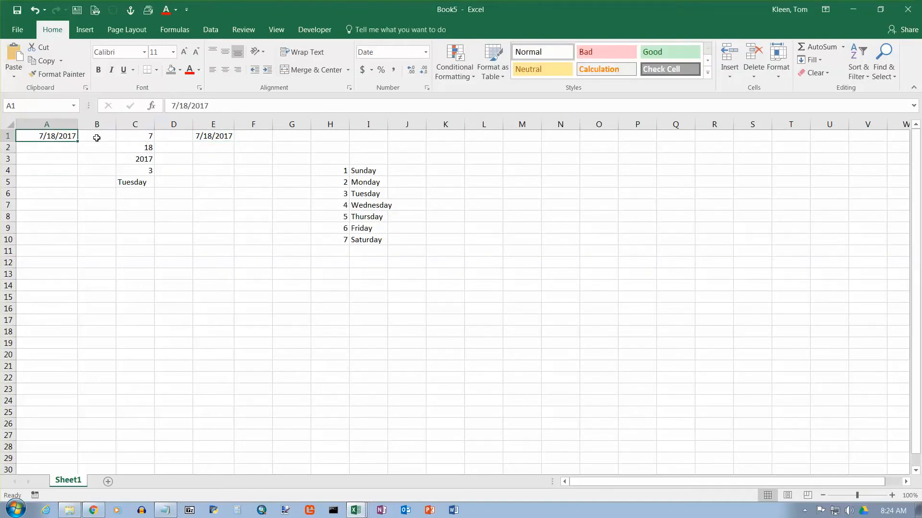
pyautogui.click(203, 139)
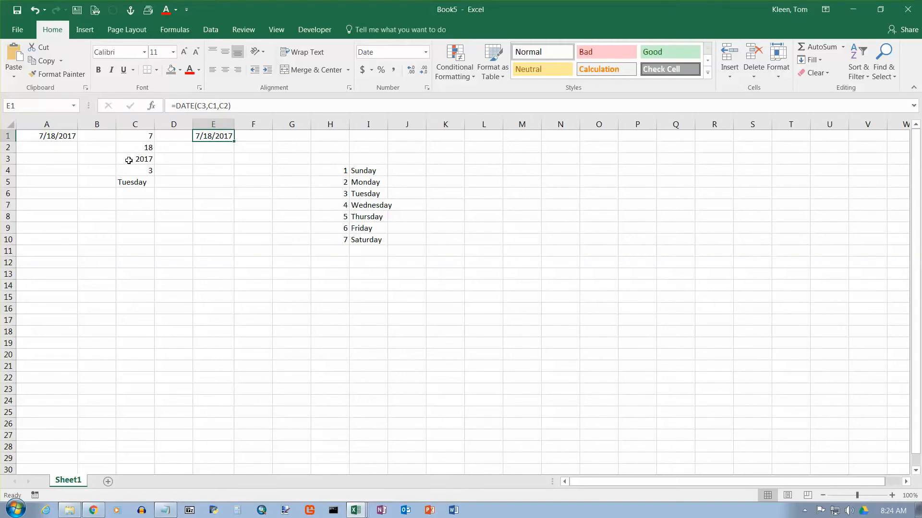
pyautogui.click(75, 136)
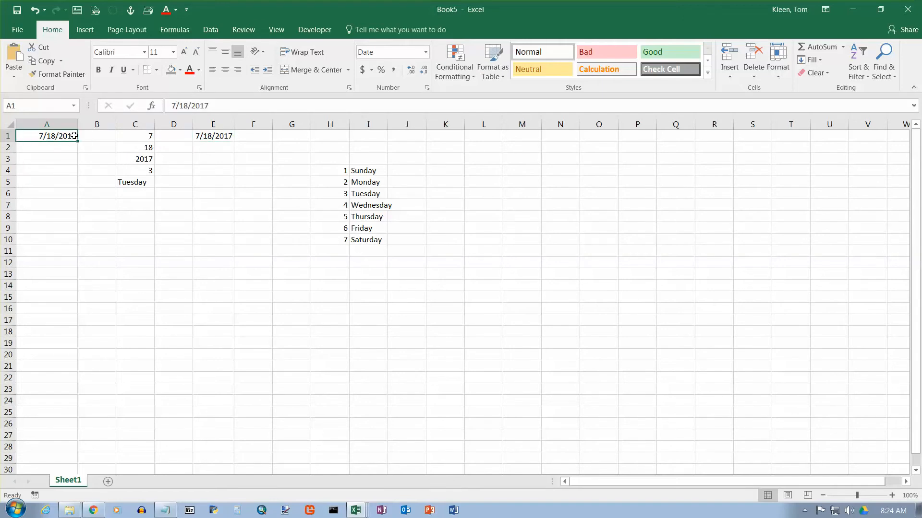
pyautogui.write('1/1/2000')
pyautogui.hotkey('ctrl', 'Return')
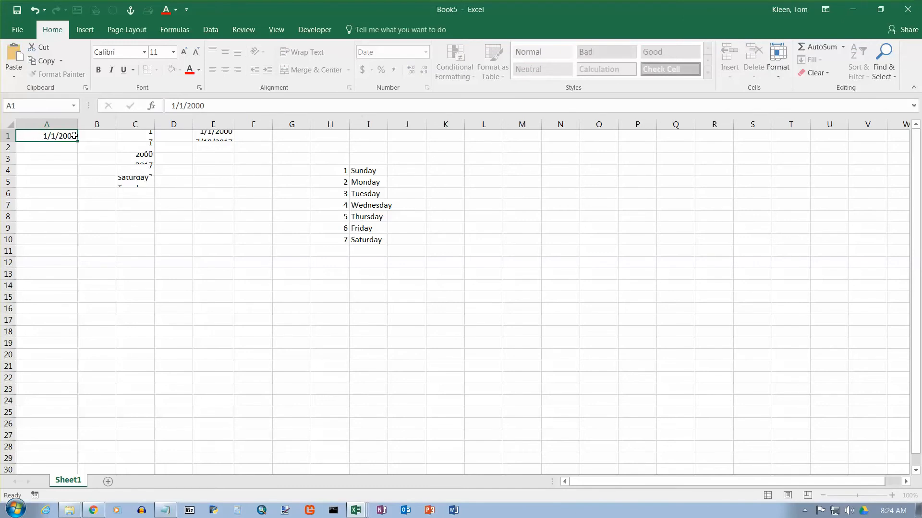
pyautogui.press('Return')
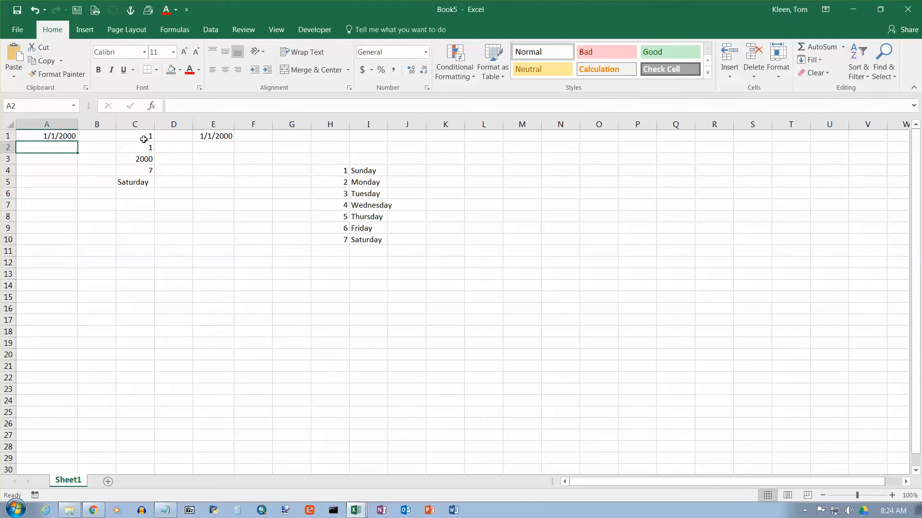
# Browse the list of Date & Time functions, close it, and check the formula in cell C1
pyautogui.click(175, 30)
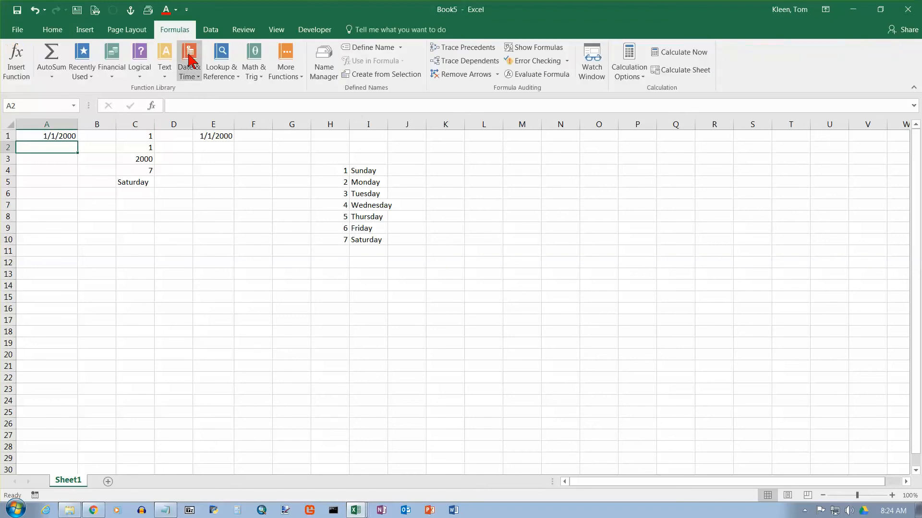
pyautogui.click(197, 77)
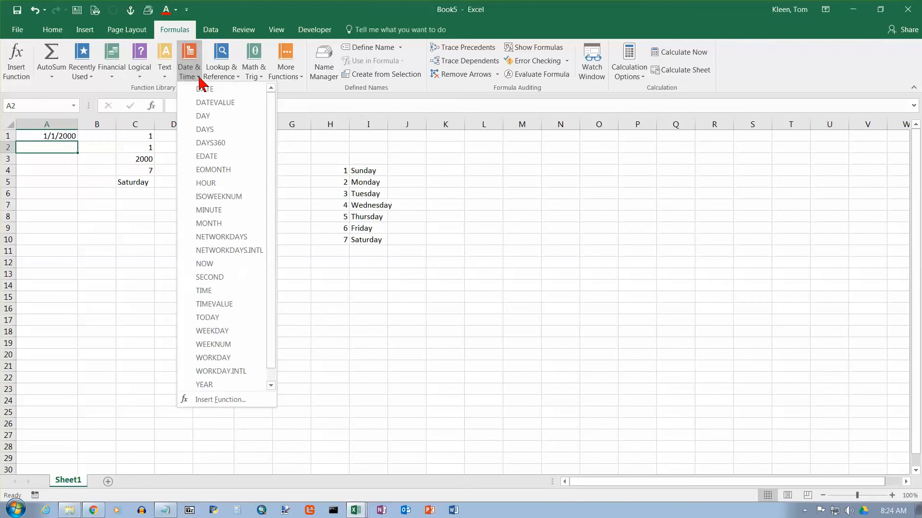
pyautogui.moveTo(271, 123); pyautogui.dragTo(269, 88)
pyautogui.click(135, 136)
pyautogui.click(135, 136)
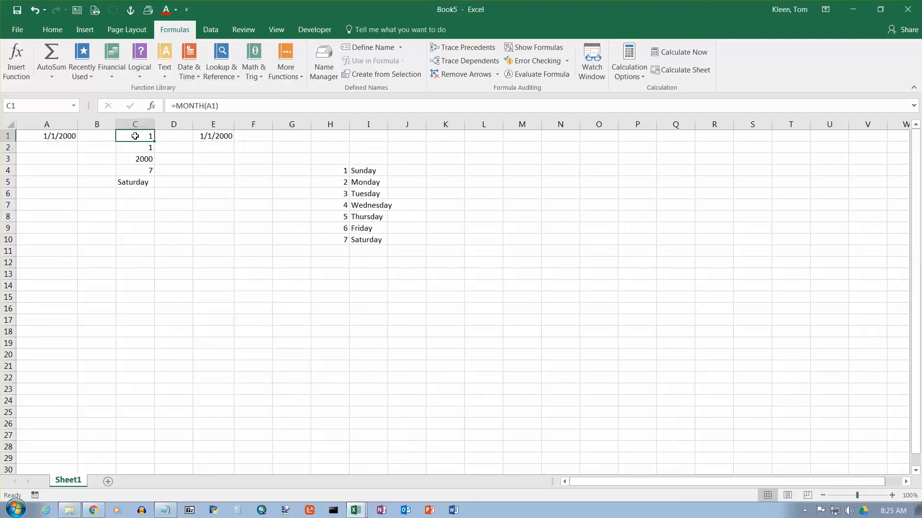